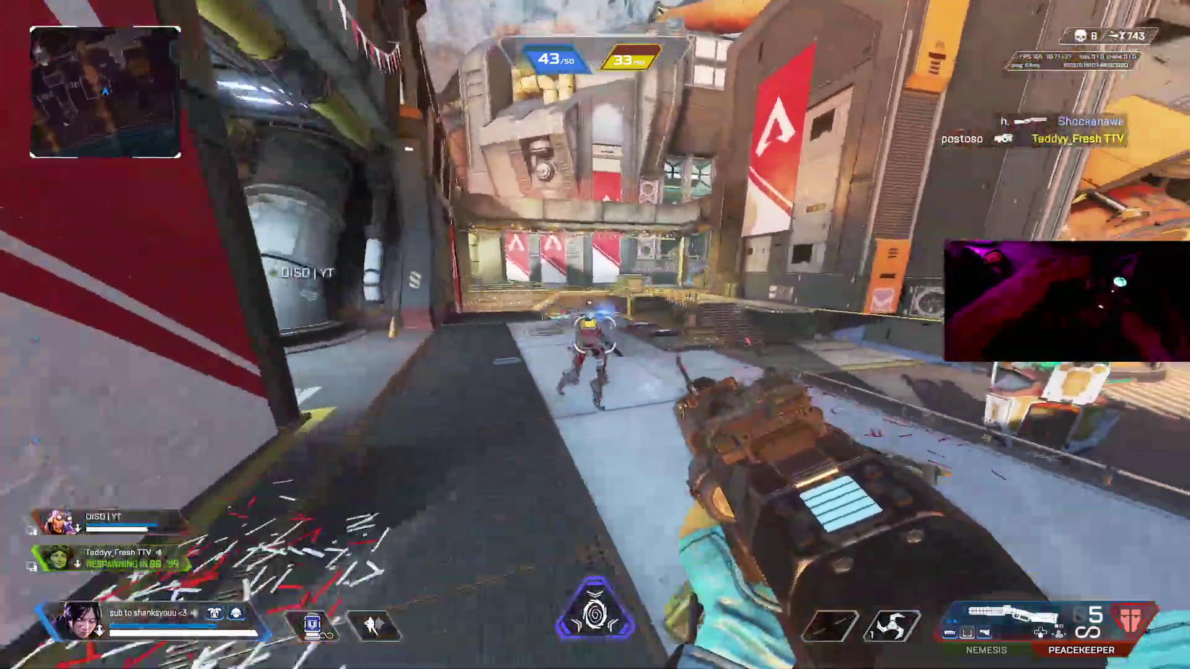
Shoot two enemies with the Peacekeeper
click(595, 334)
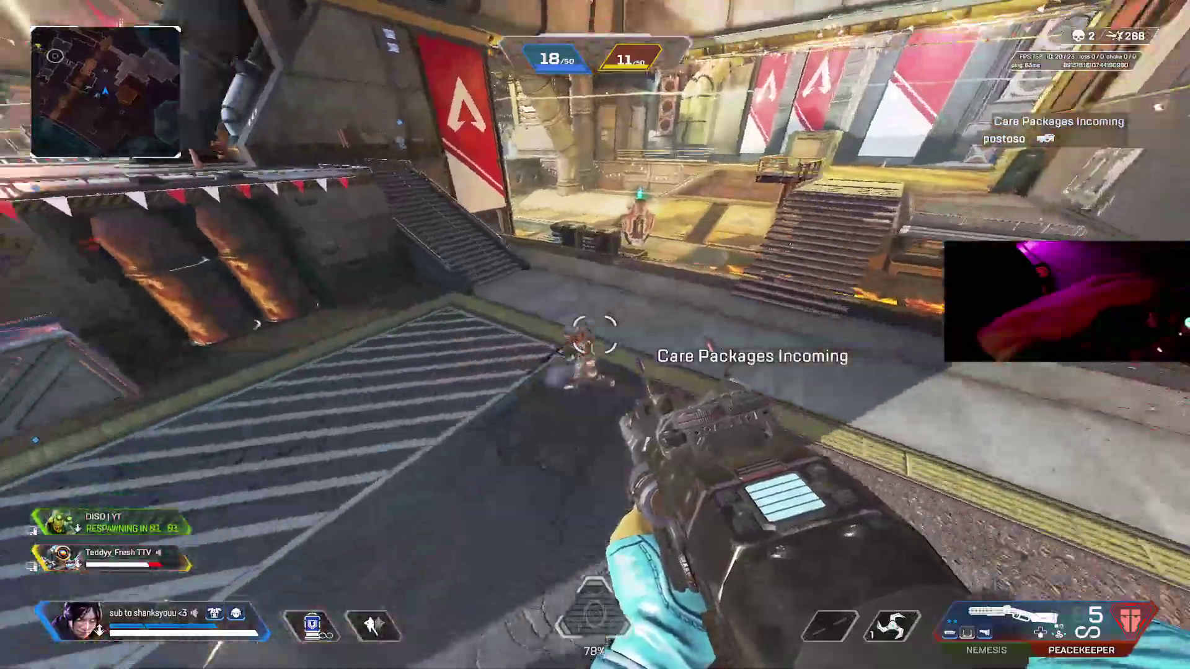
click(595, 335)
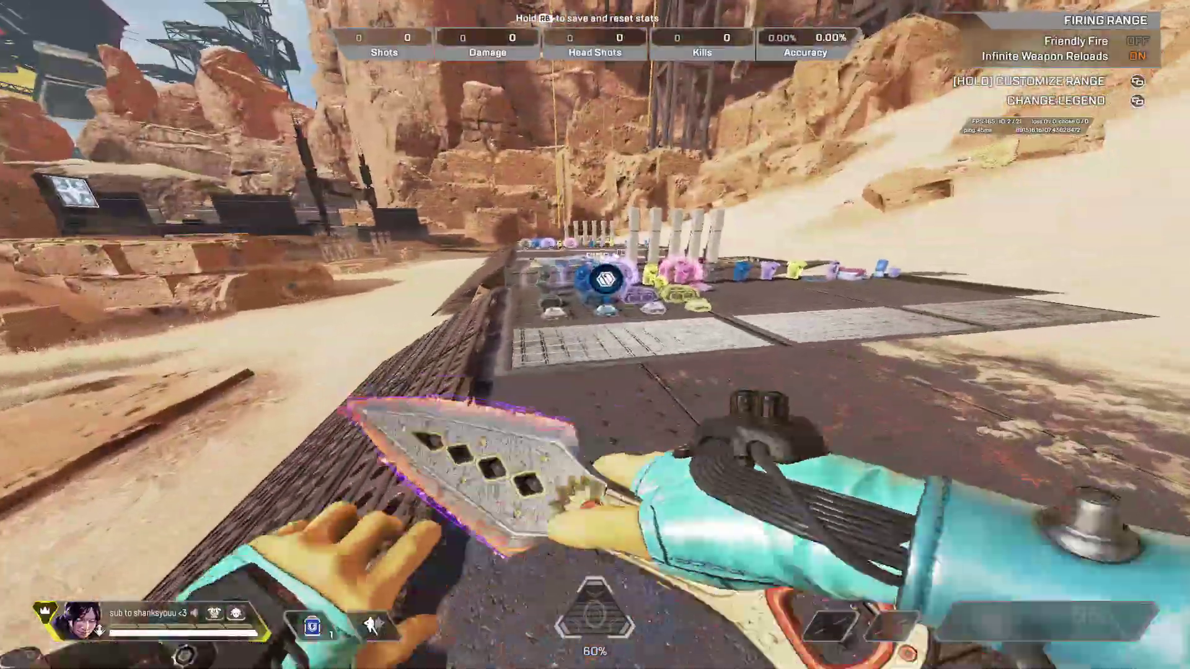
Climb onto the platform, switch Steam to Small Mode and edit Apex Legends' controller configuration
key(space)
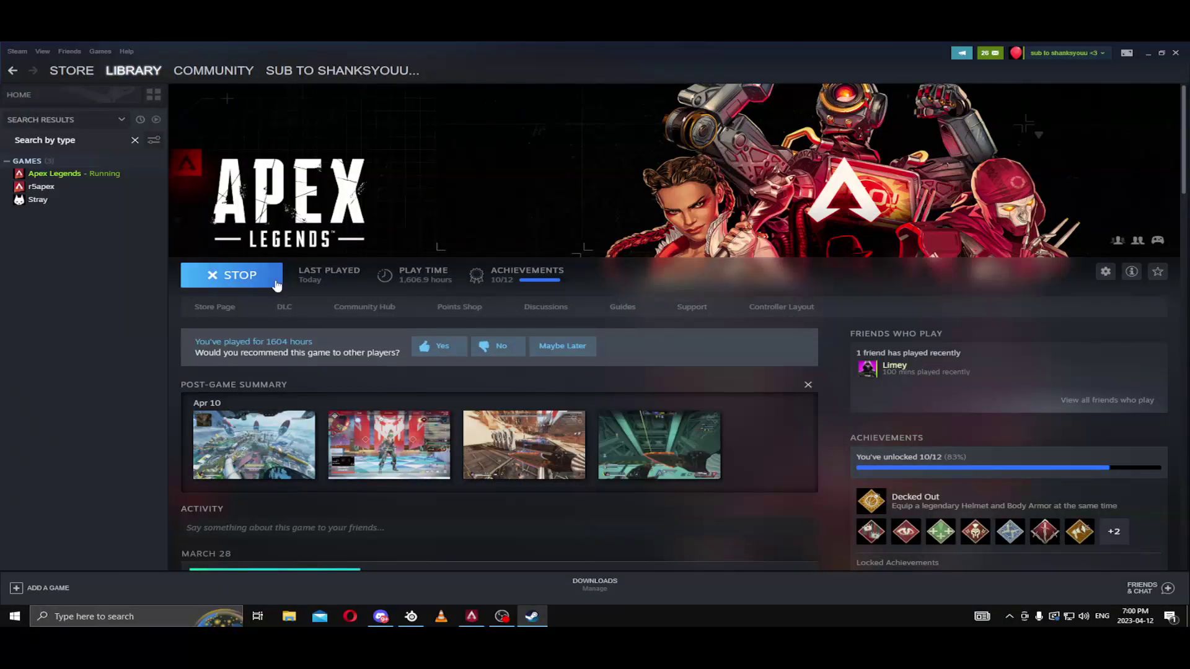
click(44, 52)
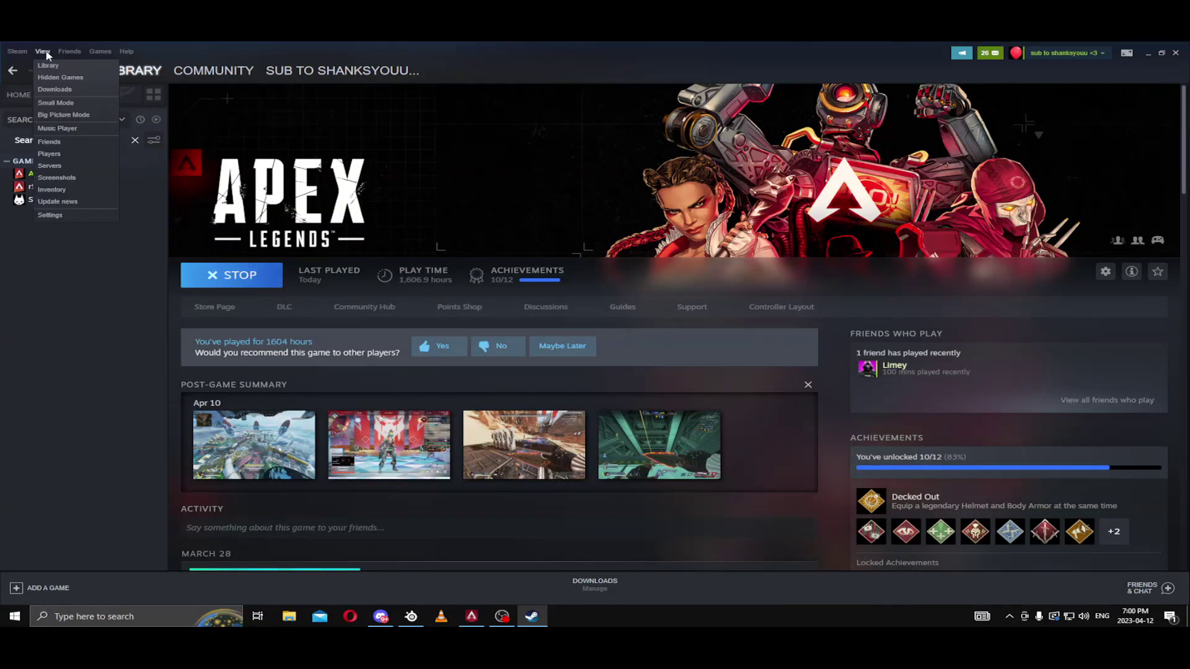
click(54, 103)
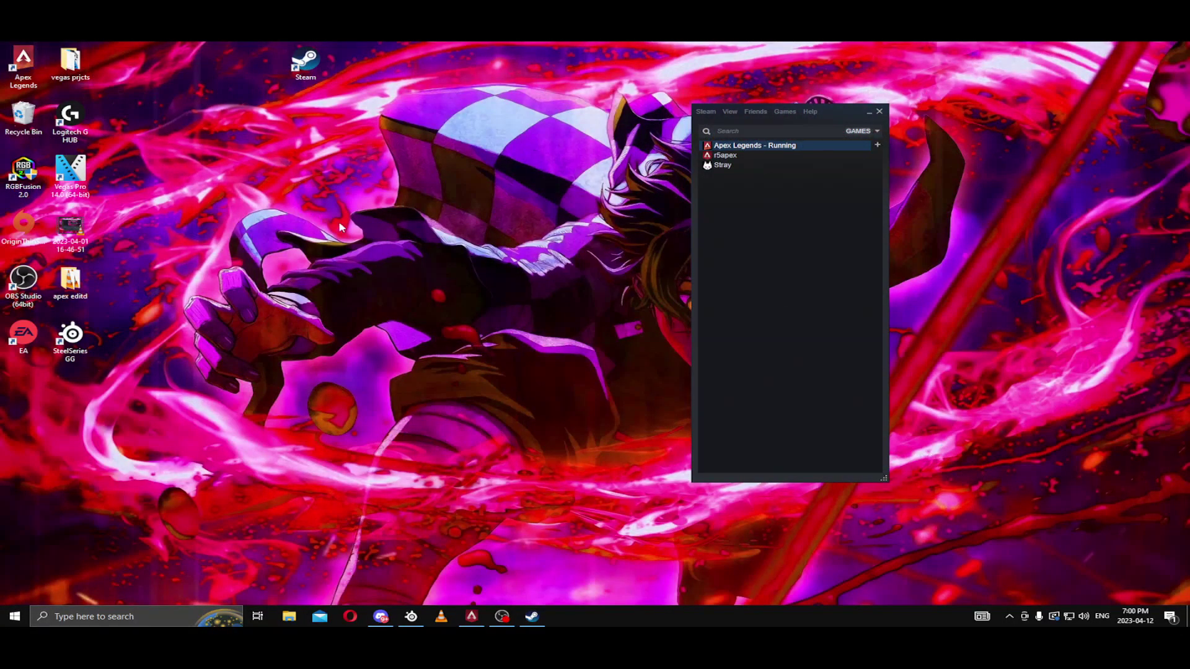
right_click(777, 149)
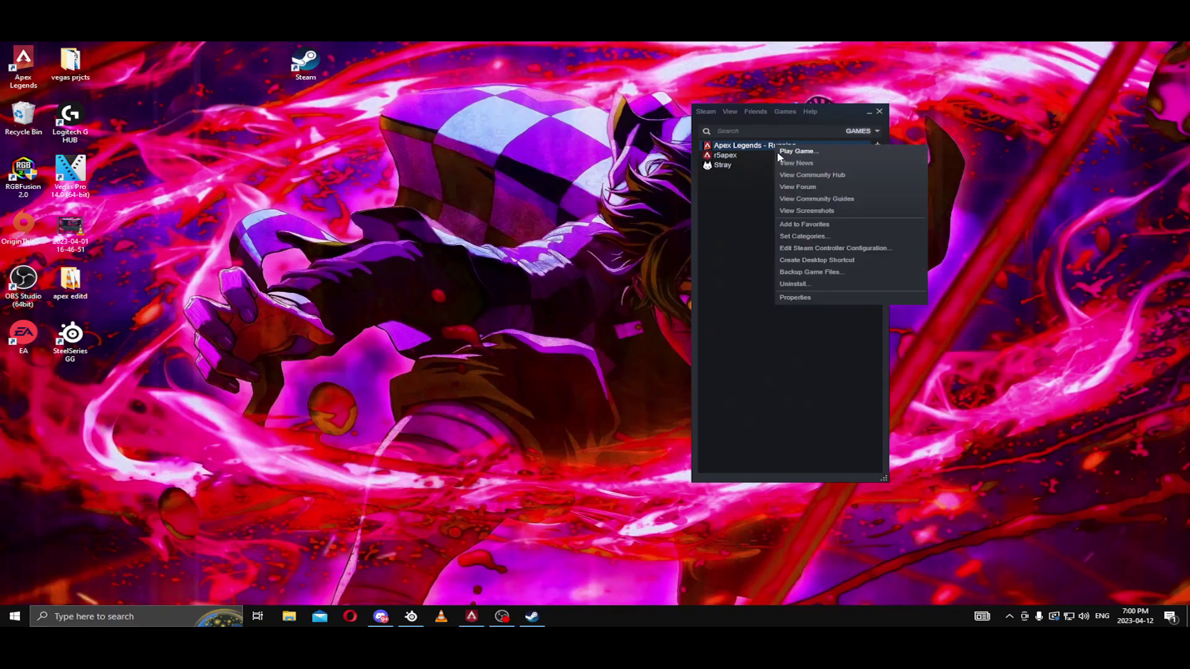
click(826, 249)
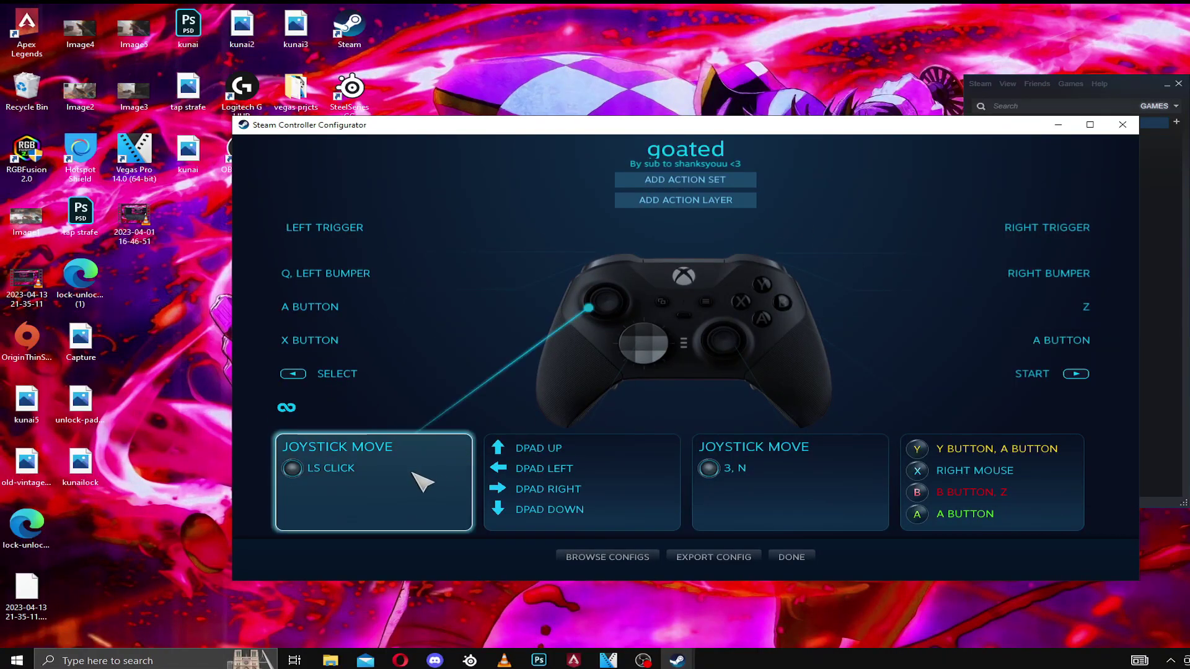
Bring up the left stick's X-button mode-shift Directional Pad sending A, D and S
click(420, 487)
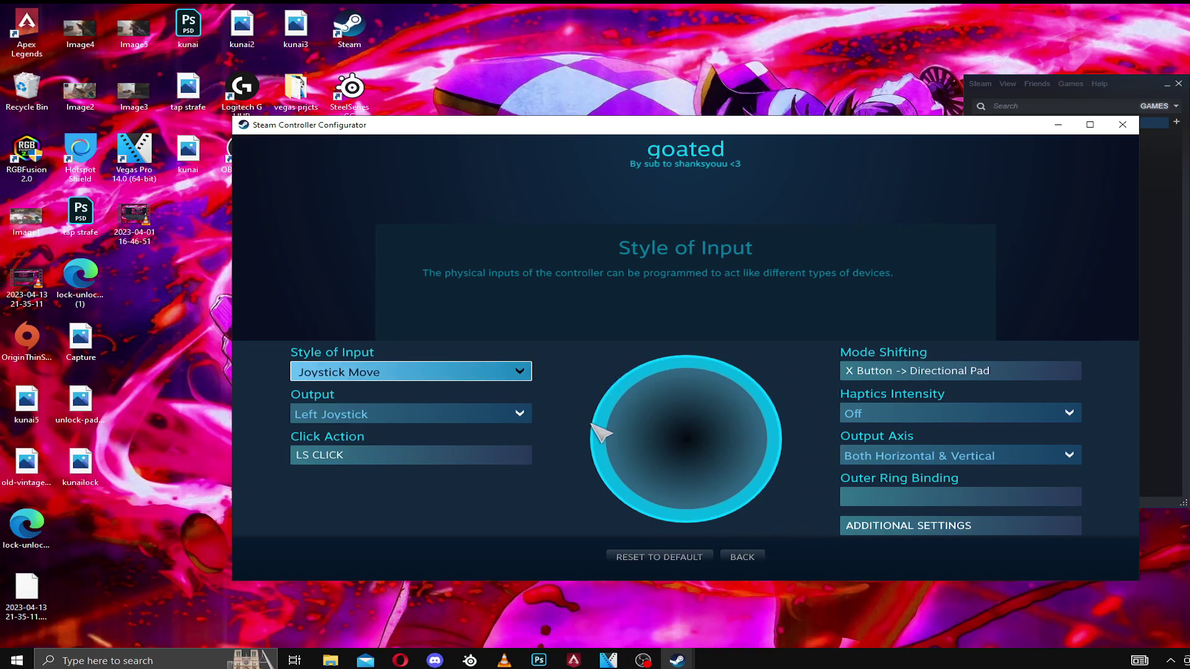
click(918, 375)
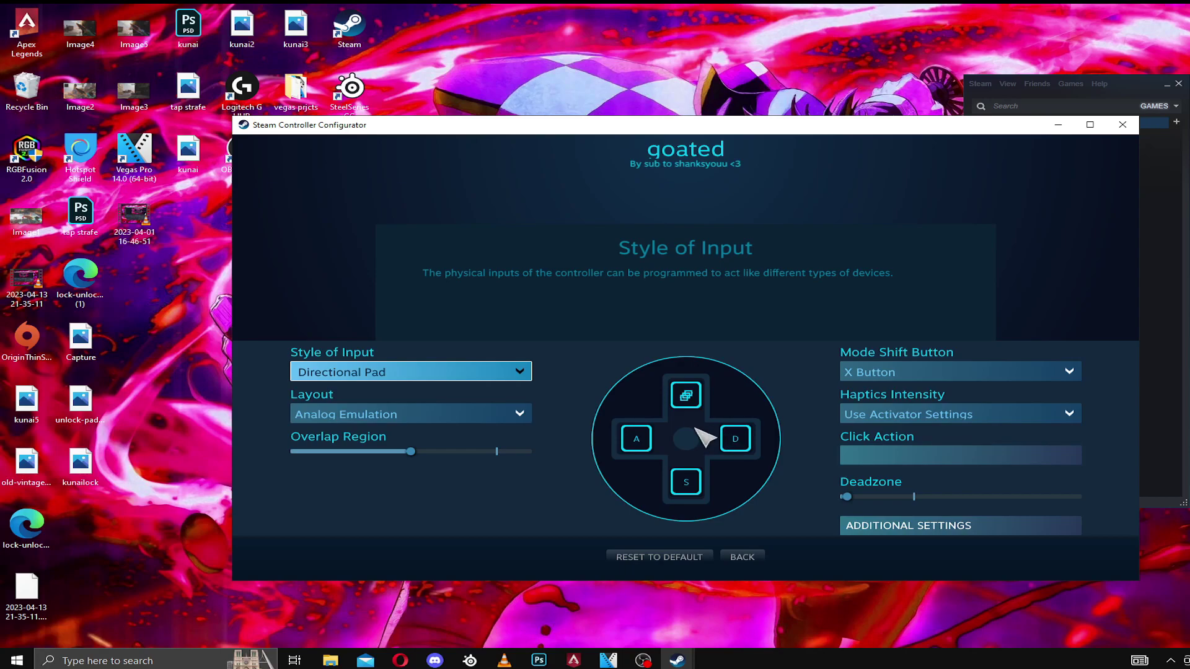
Review the activators of the A, S and D directions without changing them
click(638, 439)
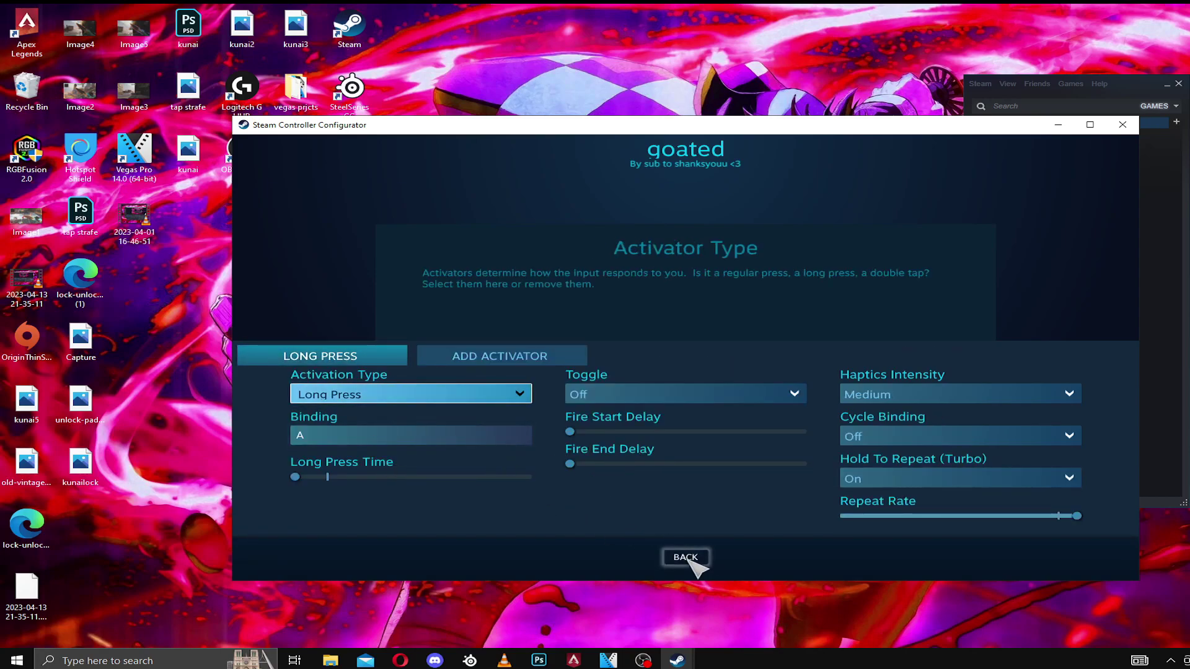
click(688, 558)
click(693, 483)
click(685, 557)
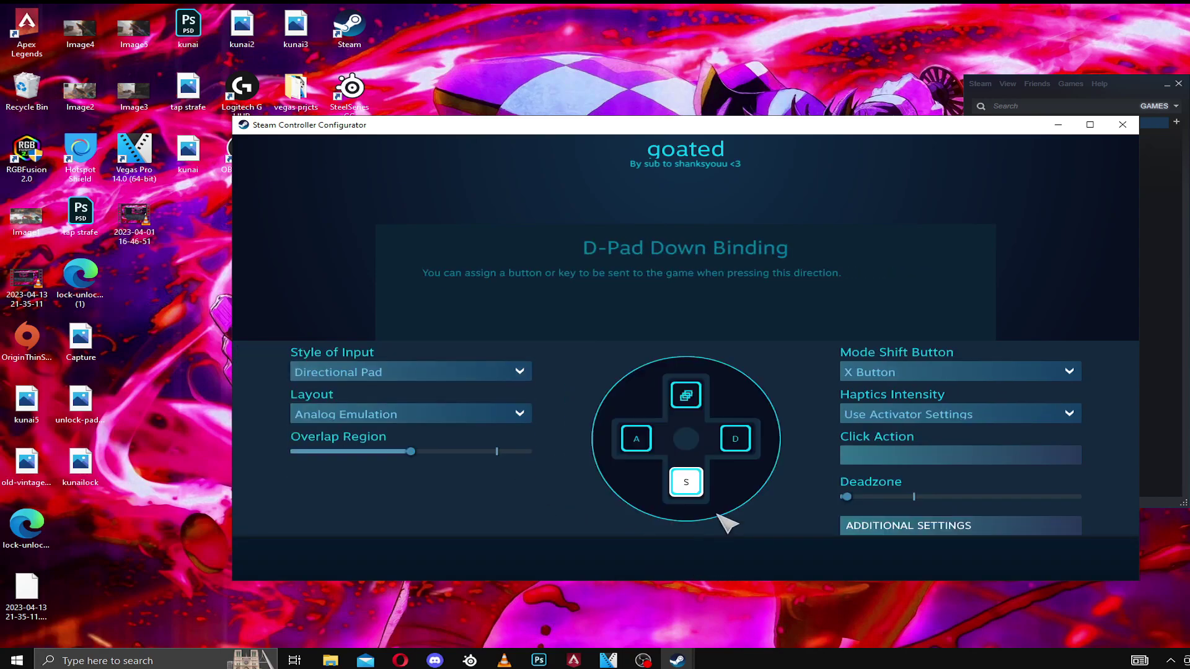
click(741, 437)
click(685, 557)
Make D-pad Up's Long Press activator send W together with Scroll Up
click(686, 395)
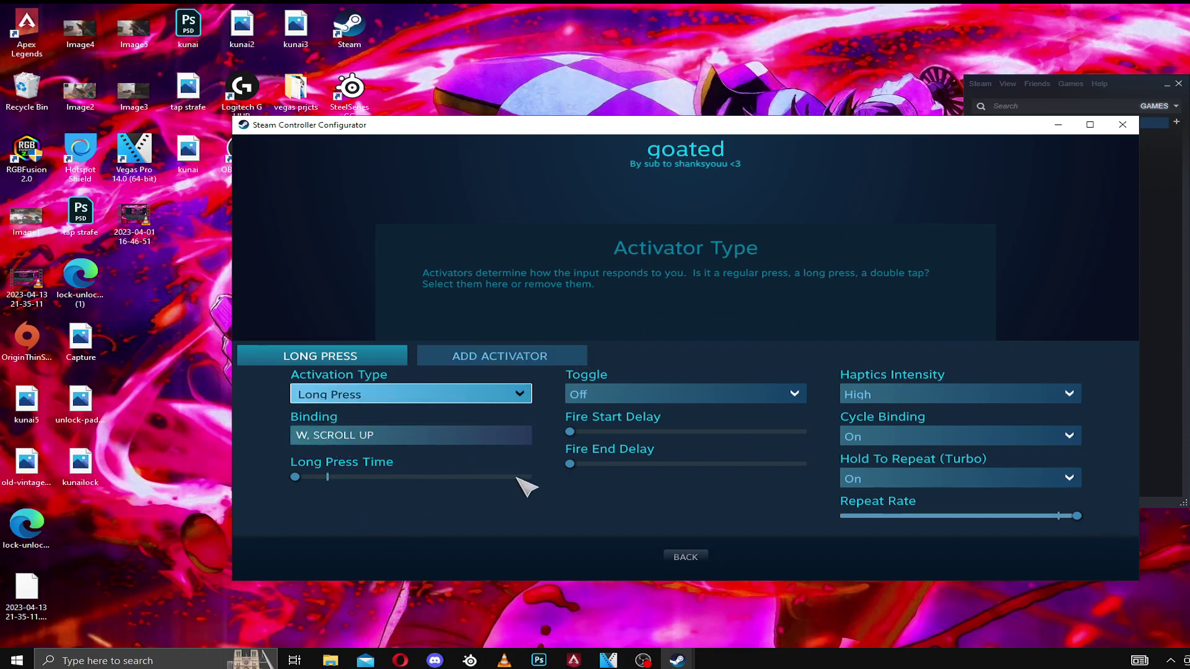
click(338, 443)
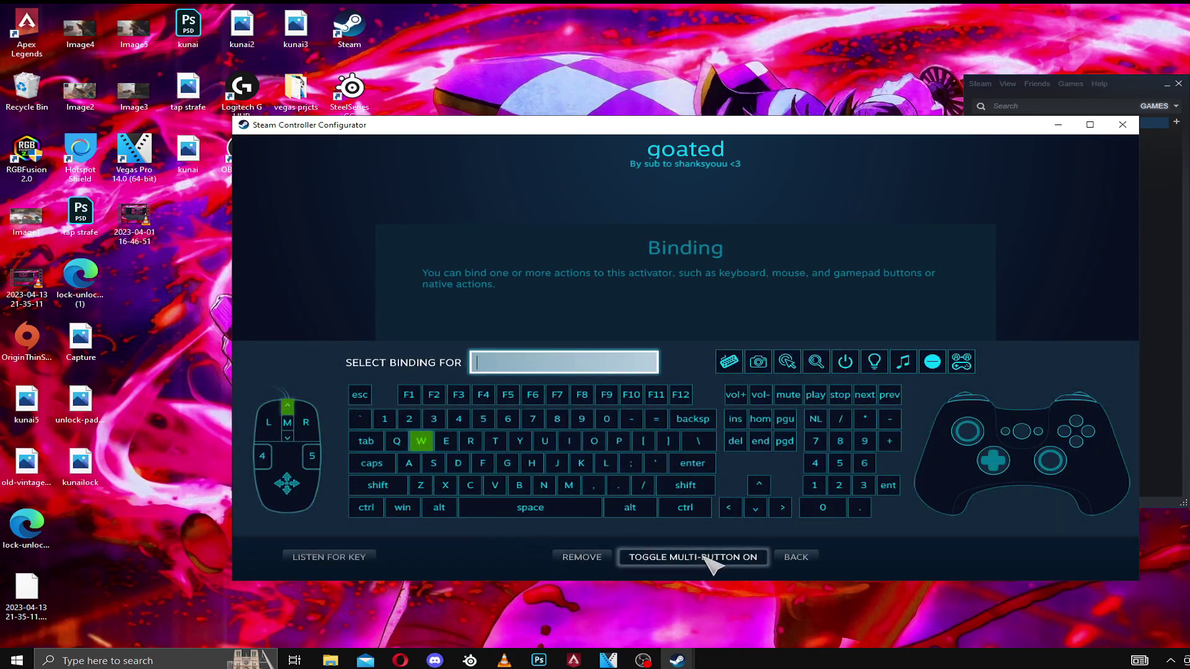
click(796, 559)
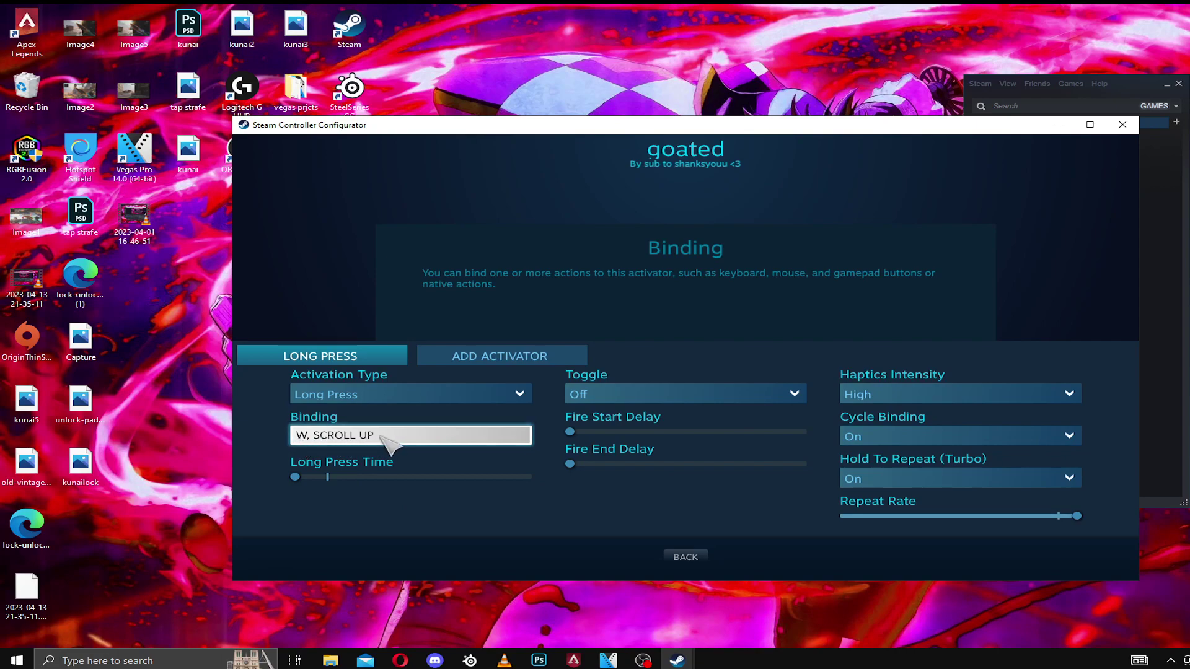
click(685, 558)
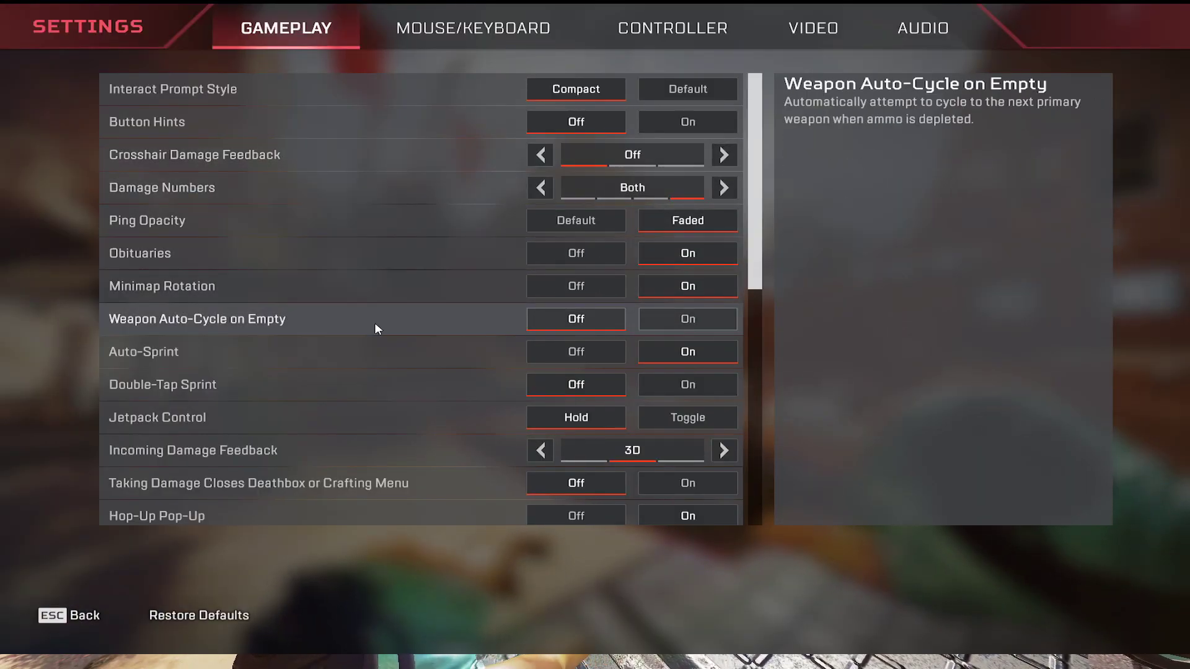
Review the Mouse/Keyboard bindings such as Sprint / Toggle Zoom on LSHIFT, then return to the range
click(472, 28)
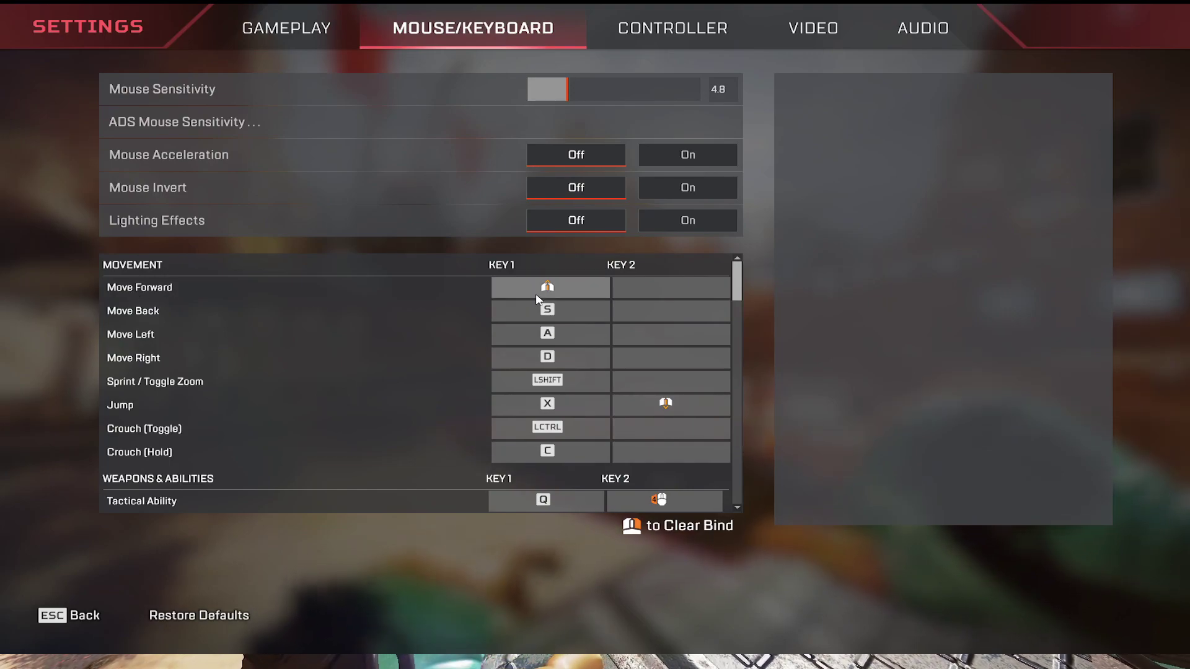
click(70, 616)
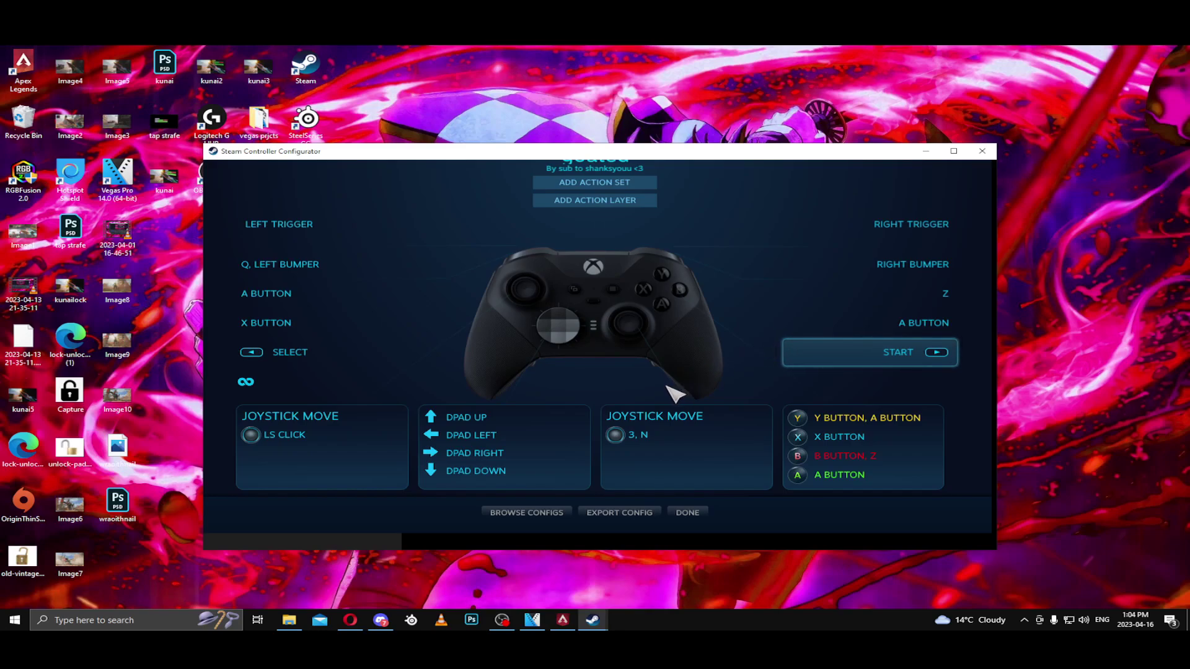
Add a second activator of type Chorded Press to D-pad Left
click(540, 446)
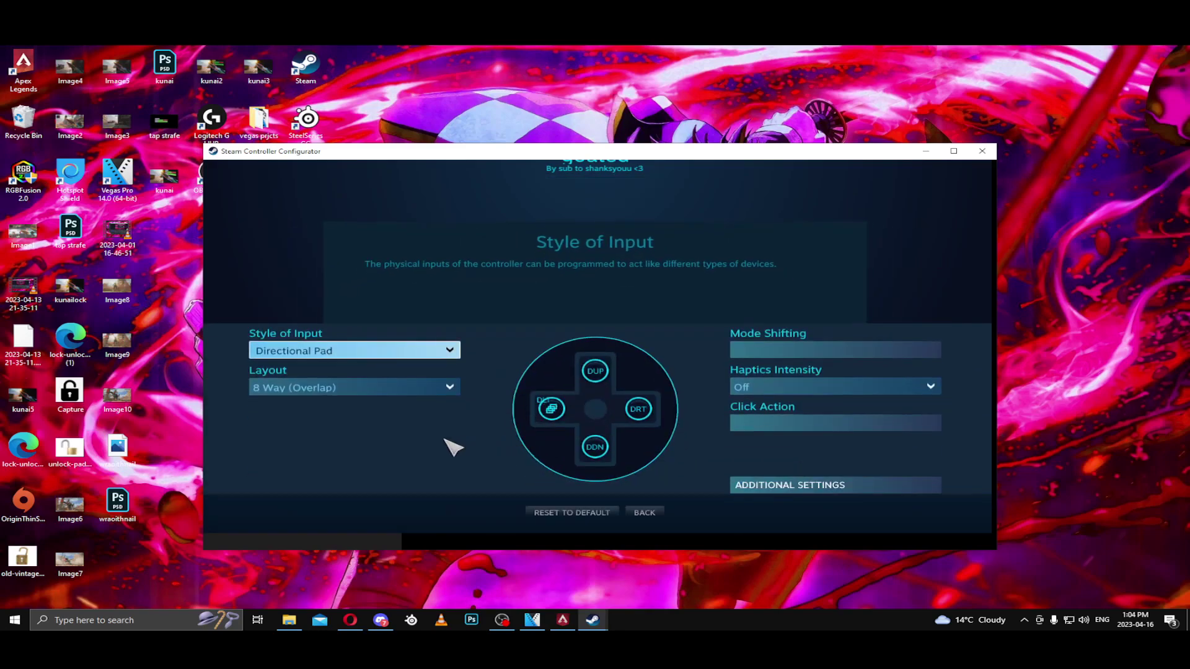
click(550, 409)
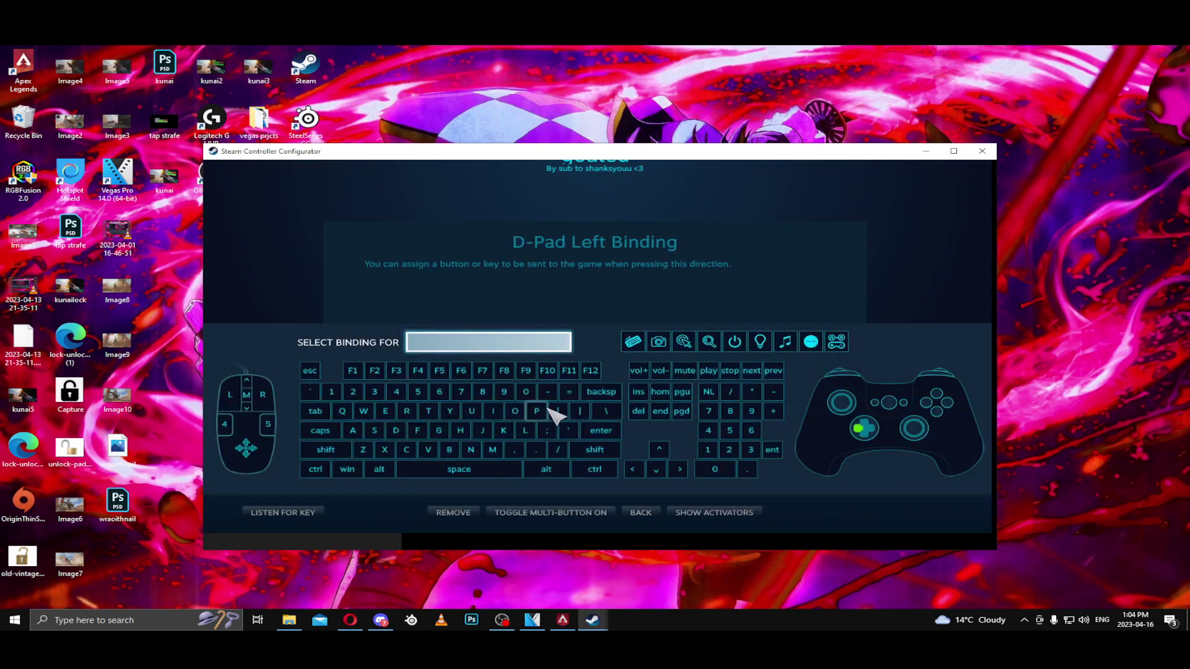
click(713, 512)
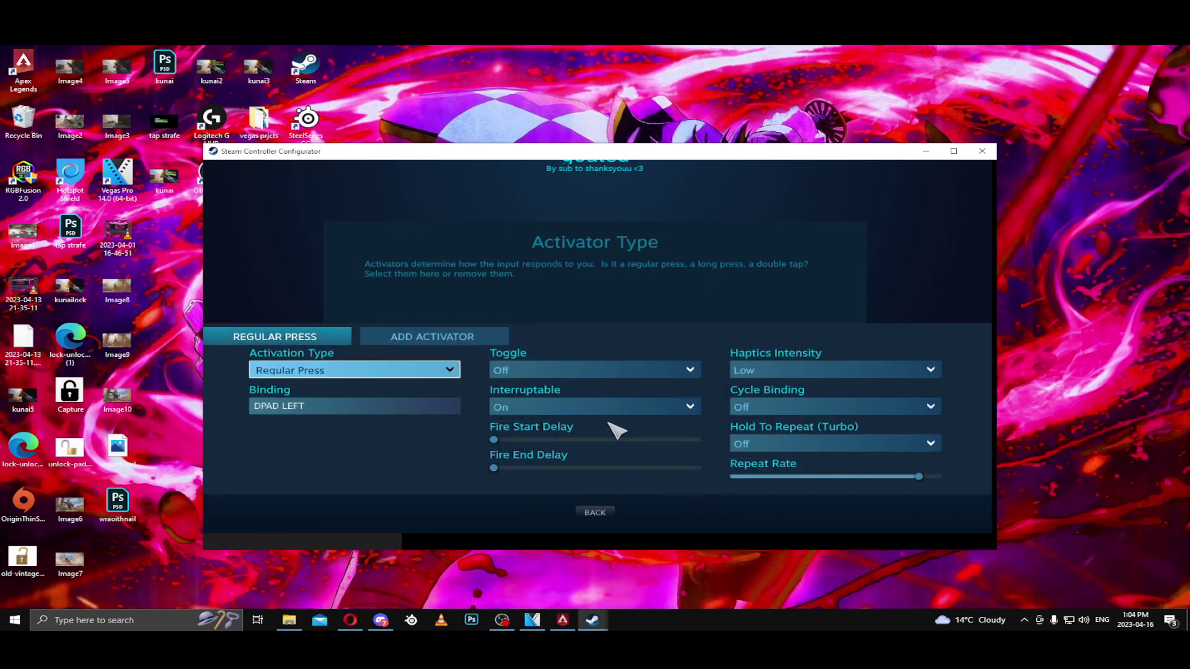
click(433, 337)
click(449, 370)
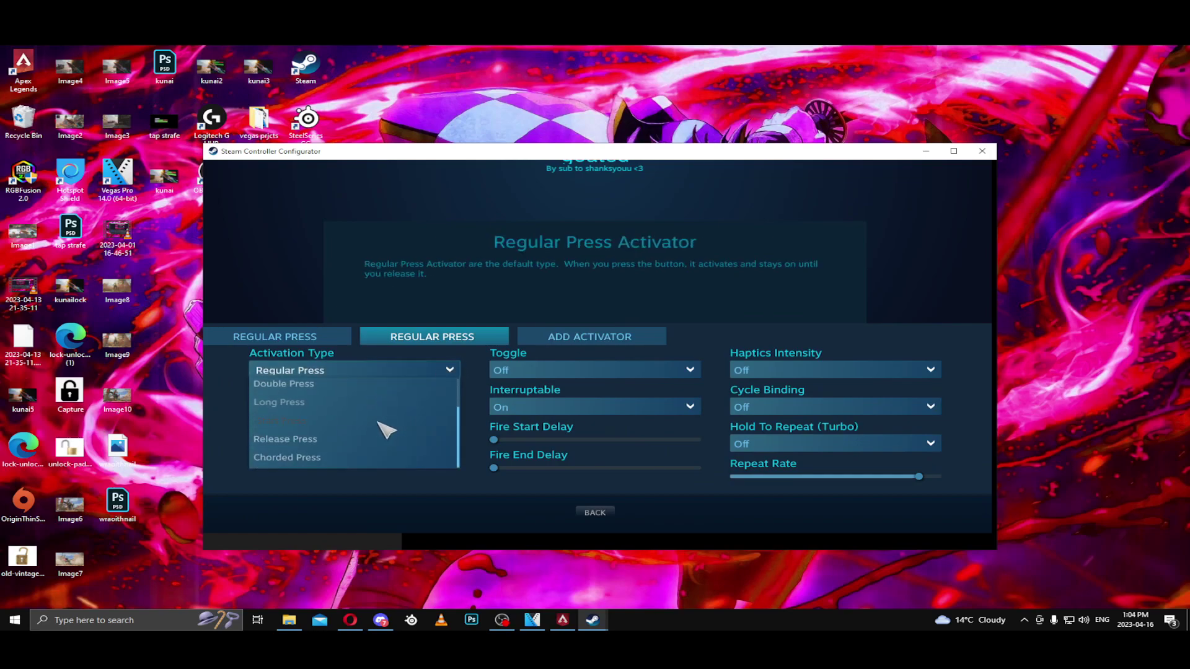
click(337, 459)
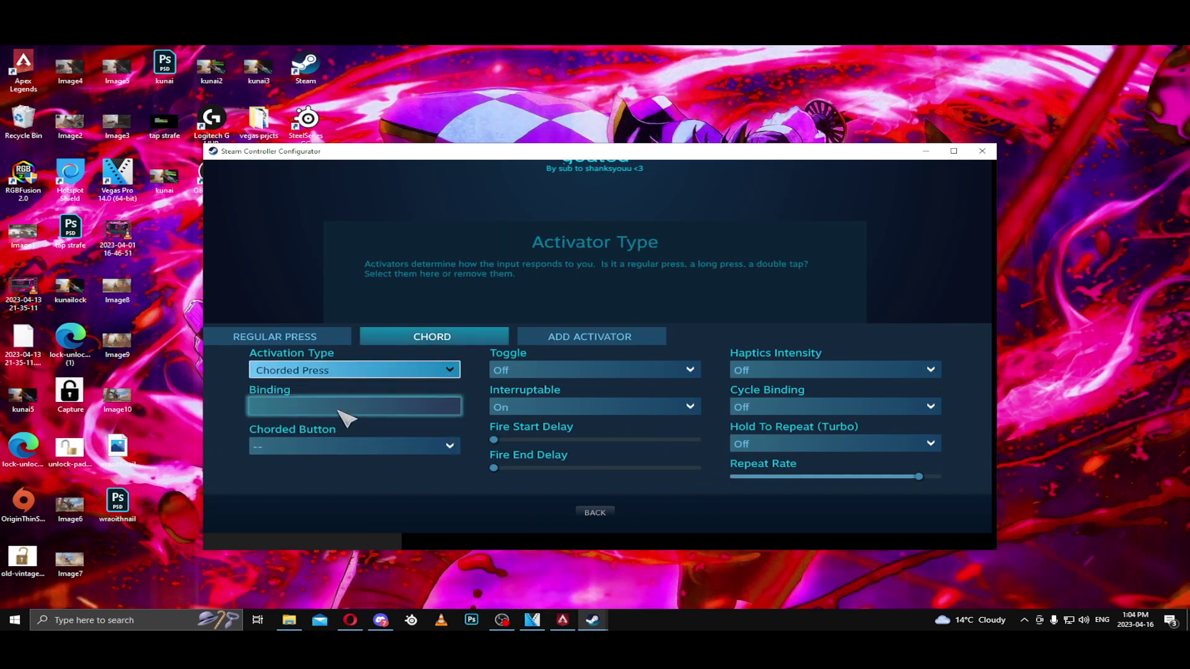
Bind Left Shift to the chord and require Left Trigger Full Pull as the chord button
click(344, 407)
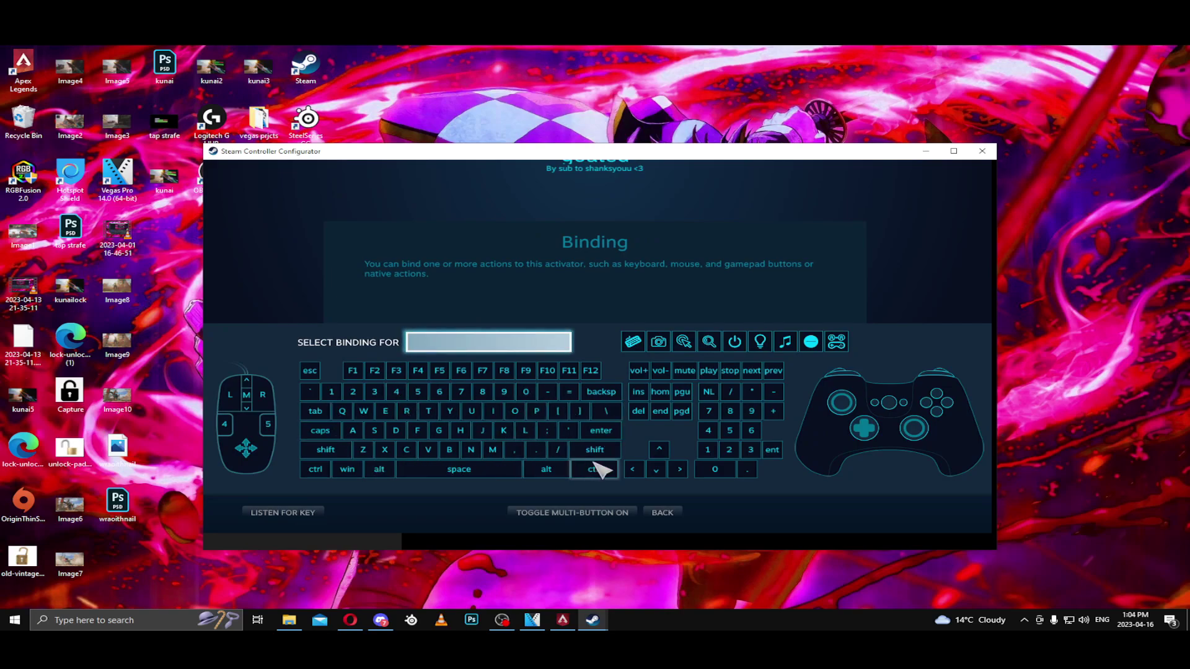
click(340, 451)
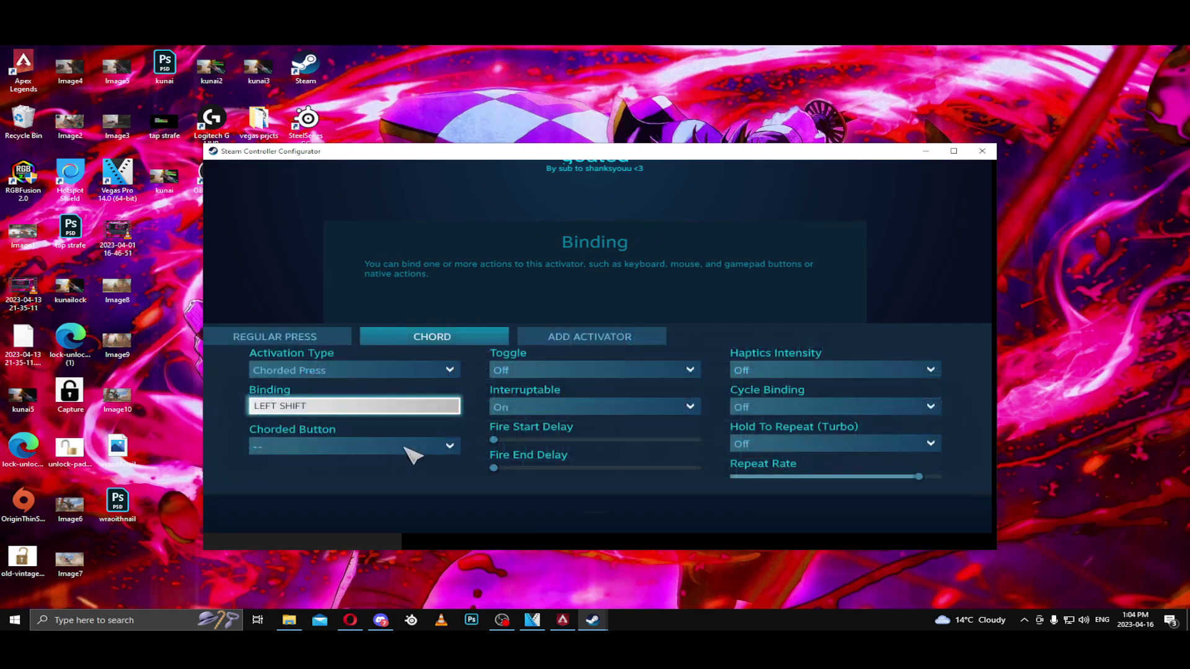
click(449, 448)
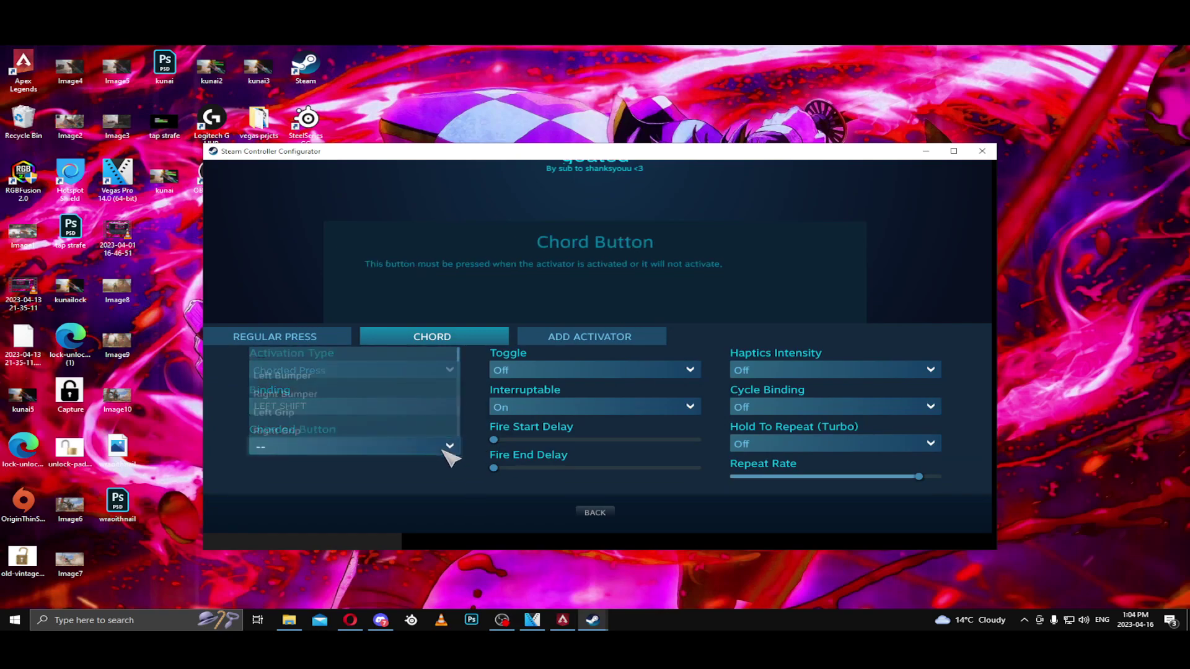
scroll(371, 423, up, 2)
scroll(361, 418, down, 2)
scroll(360, 418, down, 2)
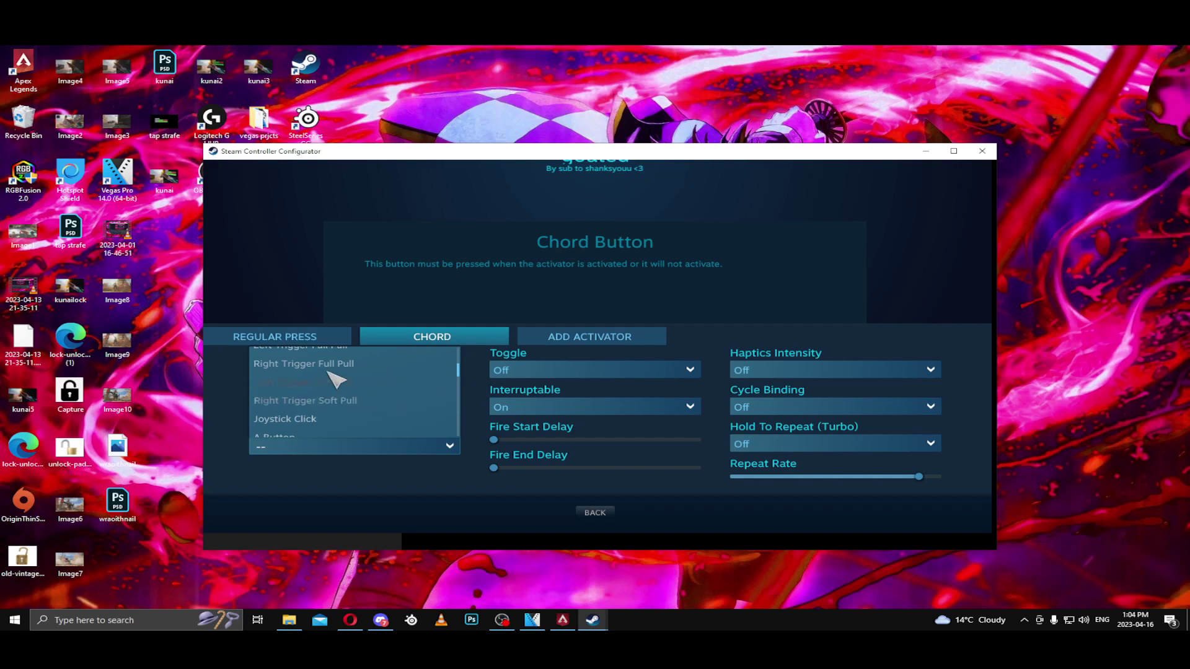
click(327, 359)
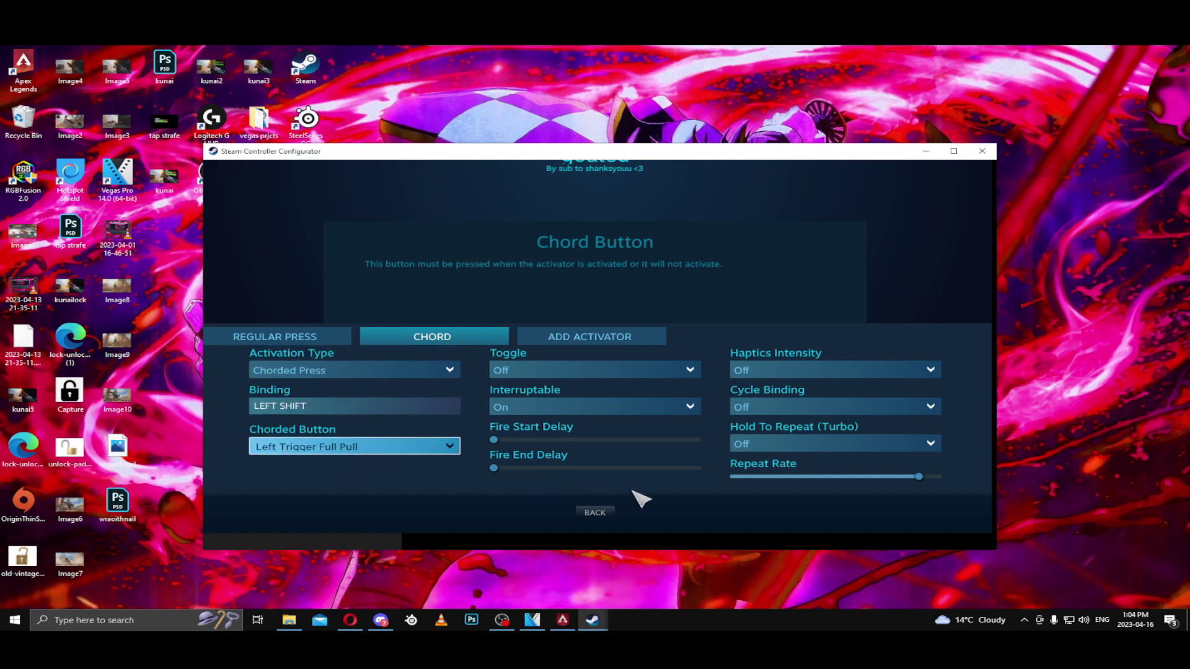
Leave the D-pad Left activator settings back to its binding screen
click(595, 513)
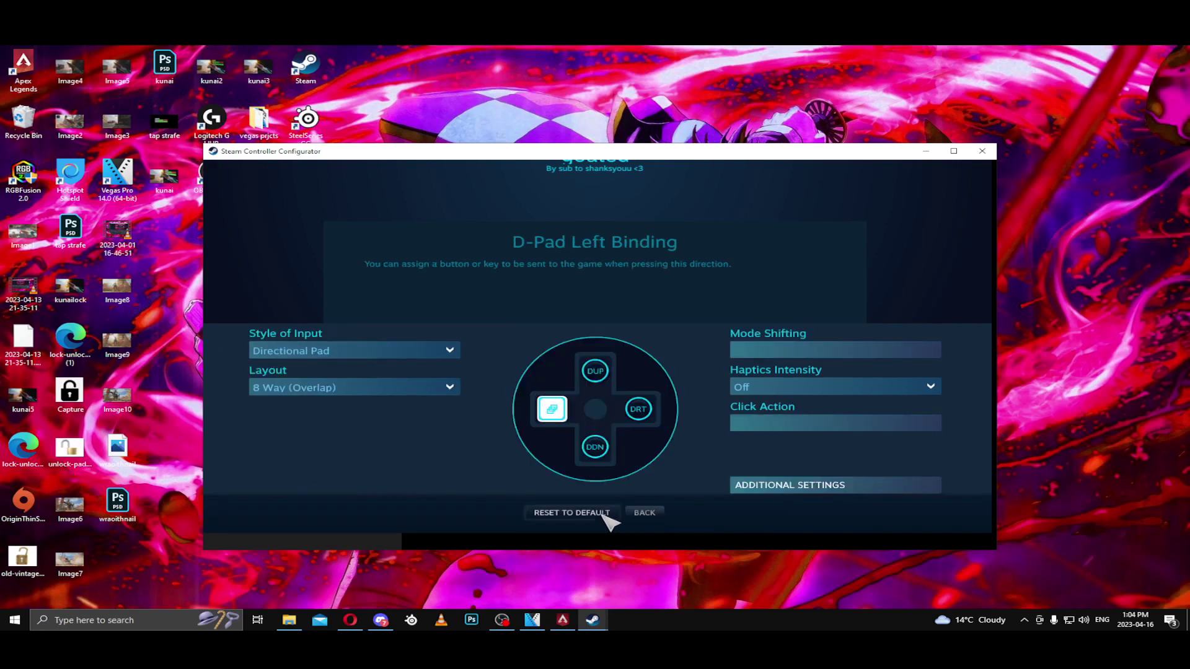